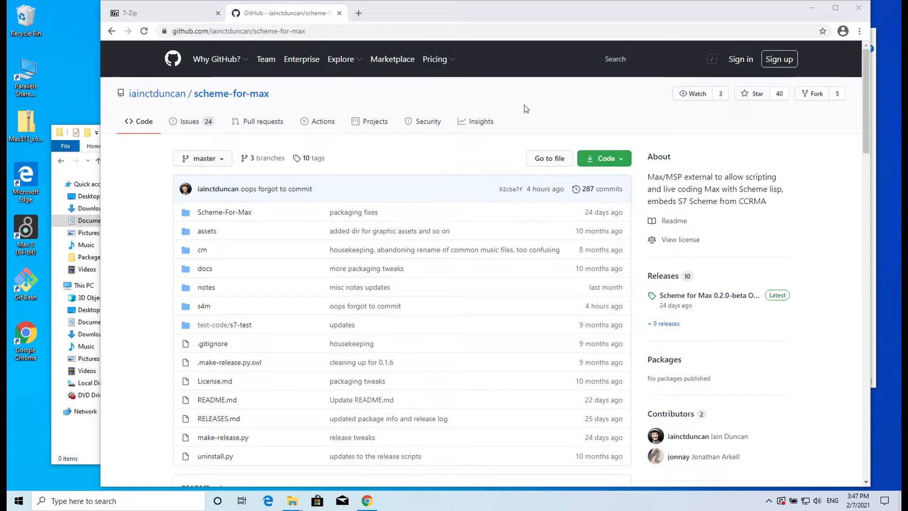
Download Scheme-For-Max-0.2.0-beta.tar from the repository's latest release and bring up the 7-Zip download page
{"action": "left_click", "coordinate": [663, 277]}
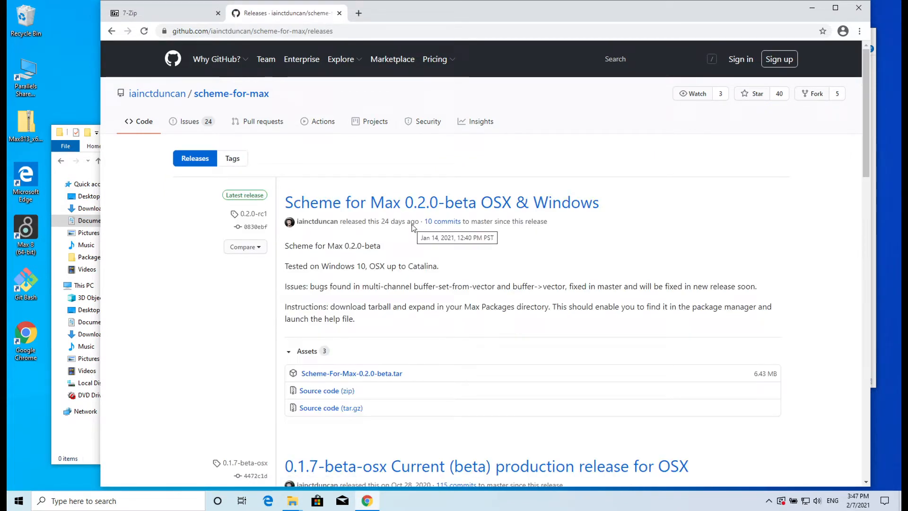
{"action": "left_click", "coordinate": [362, 374]}
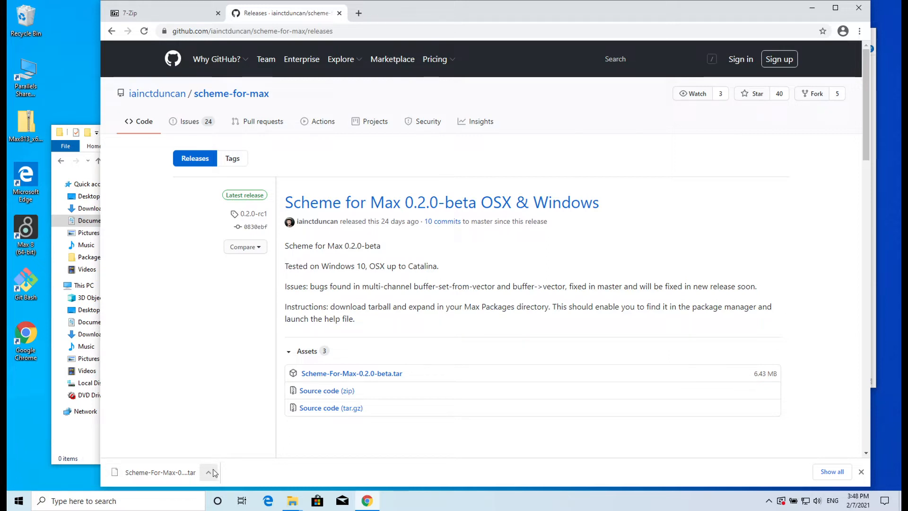
{"action": "left_click", "coordinate": [171, 19]}
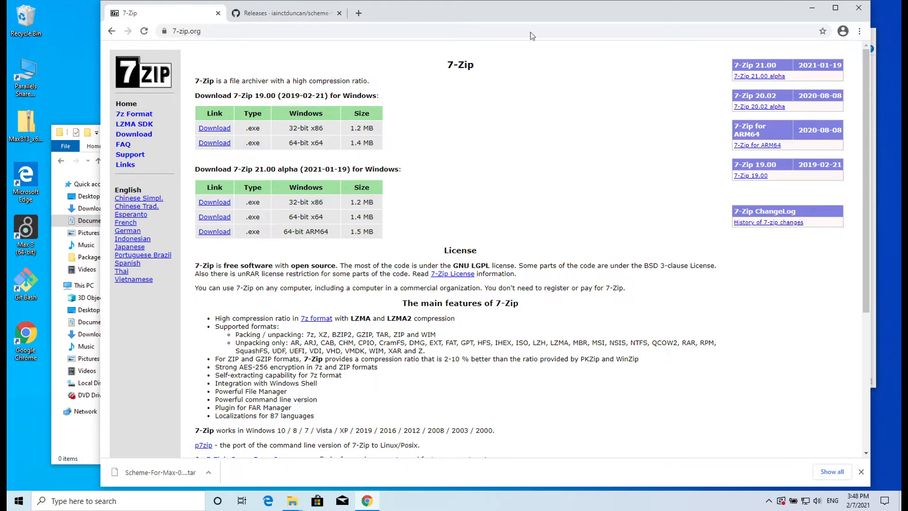
Extract Scheme-For-Max-0.2.0-beta.tar directly into the Downloads folder with 7-Zip
{"action": "left_click", "coordinate": [809, 10]}
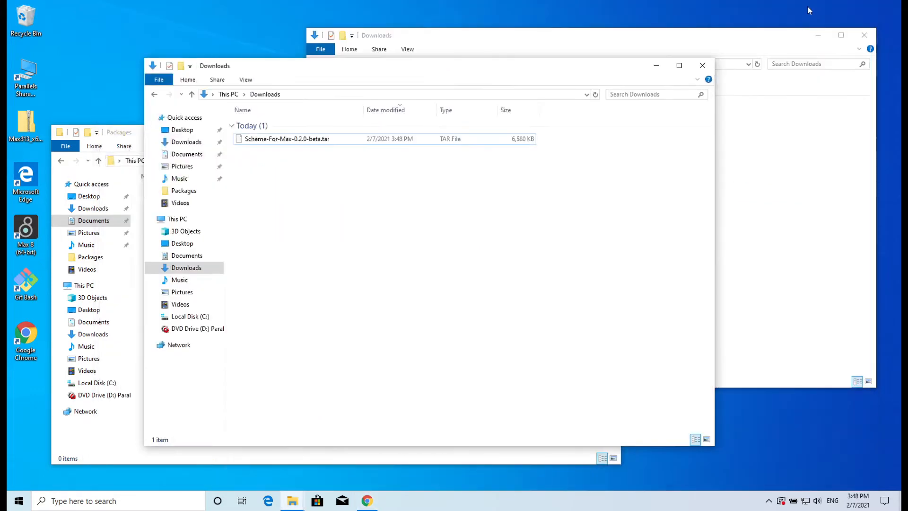
{"action": "left_click", "coordinate": [272, 140]}
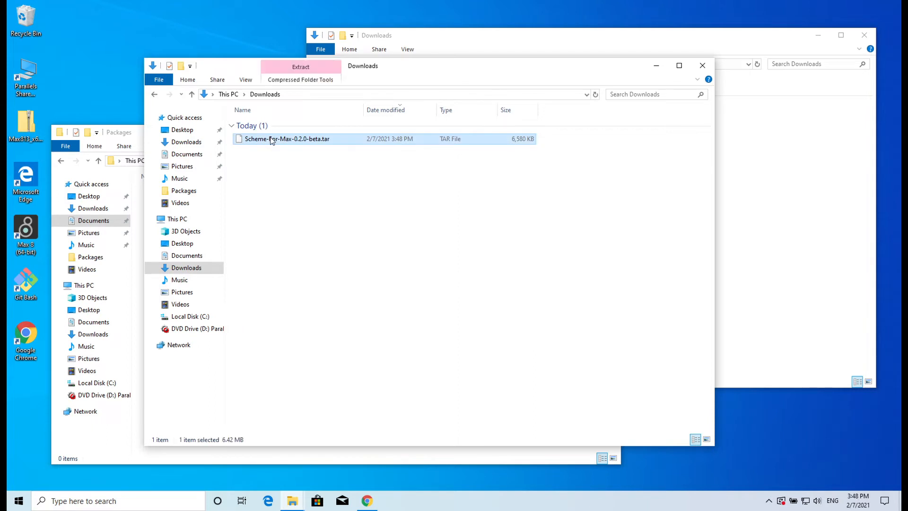
{"action": "double_click", "coordinate": [272, 140]}
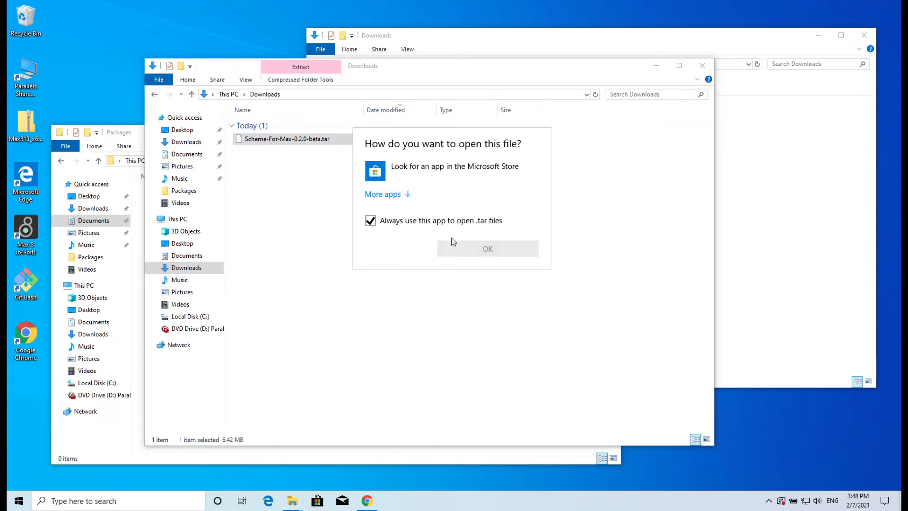
{"action": "left_click", "coordinate": [556, 239]}
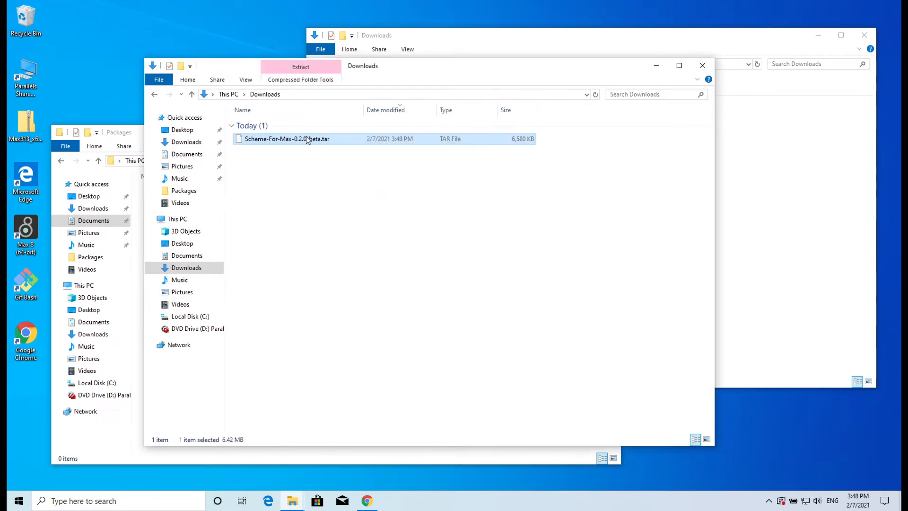
{"action": "right_click", "coordinate": [300, 140]}
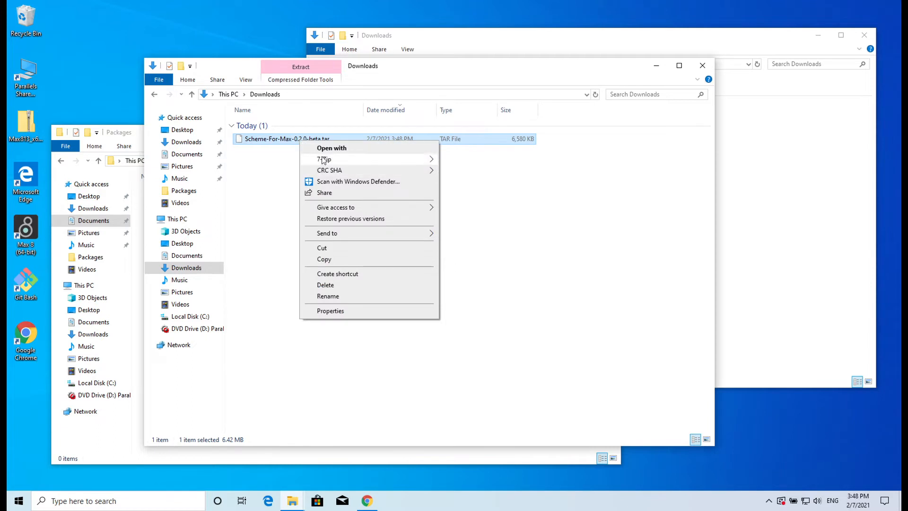
{"action": "mouse_move", "coordinate": [359, 159]}
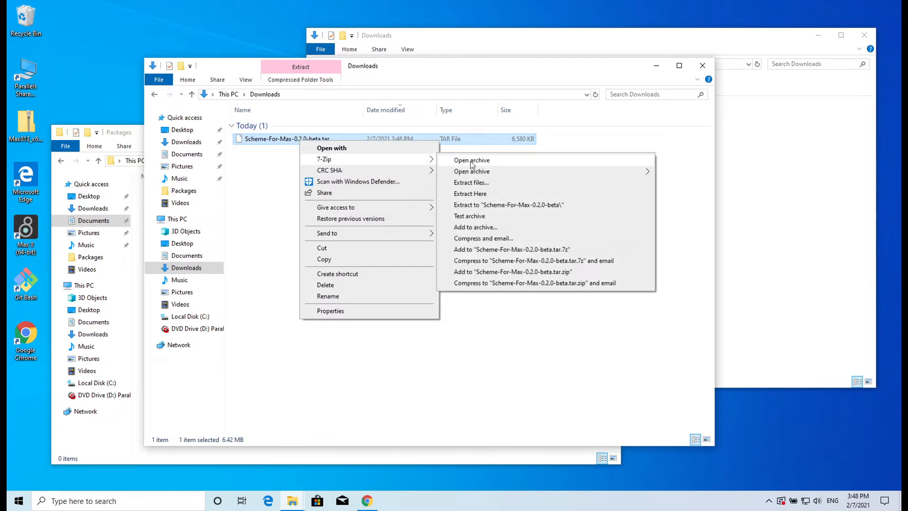
{"action": "left_click", "coordinate": [475, 195]}
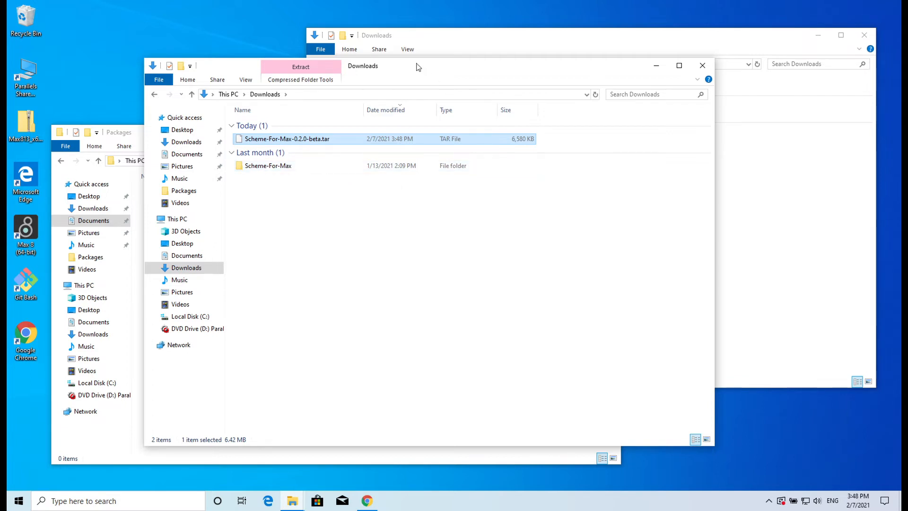
Move the extracted Scheme-For-Max folder from Downloads into the Max 8 Packages folder
{"action": "left_click_drag", "start_coordinate": [418, 66], "coordinate": [702, 61]}
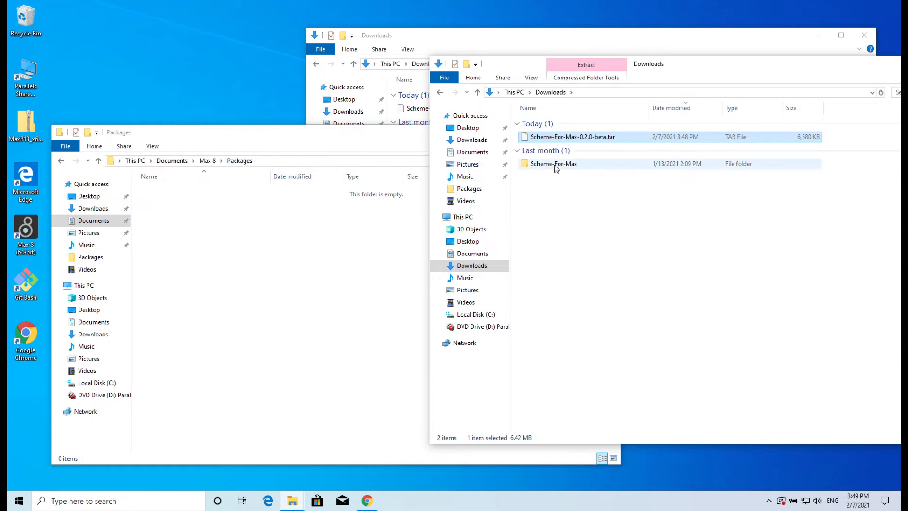
{"action": "left_click_drag", "start_coordinate": [556, 169], "coordinate": [186, 258]}
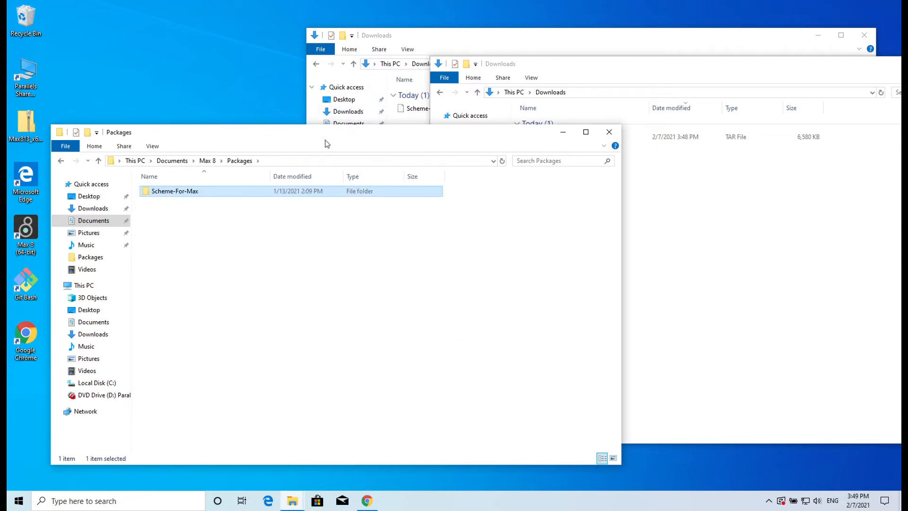
{"action": "left_click_drag", "start_coordinate": [326, 142], "coordinate": [435, 75]}
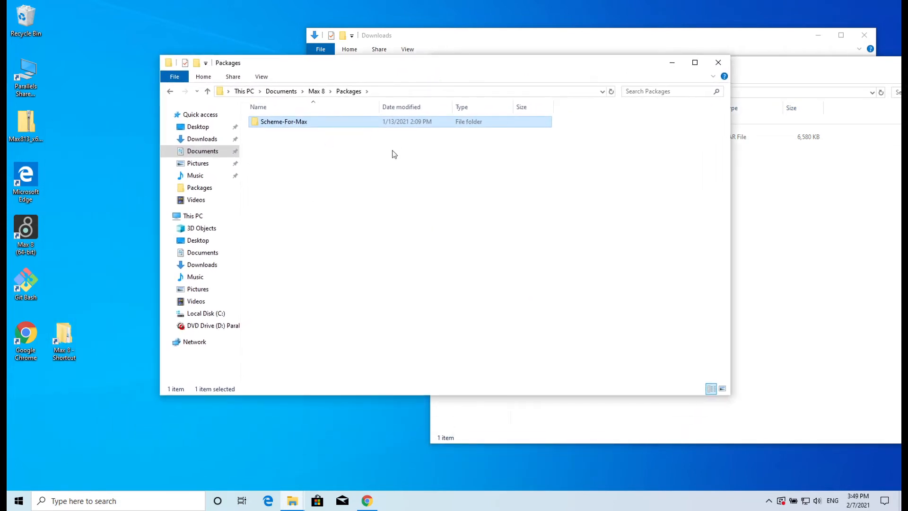
Launch Max 8 and check the installed packages in the Package Manager for Scheme-for-Max
{"action": "left_click", "coordinate": [29, 229]}
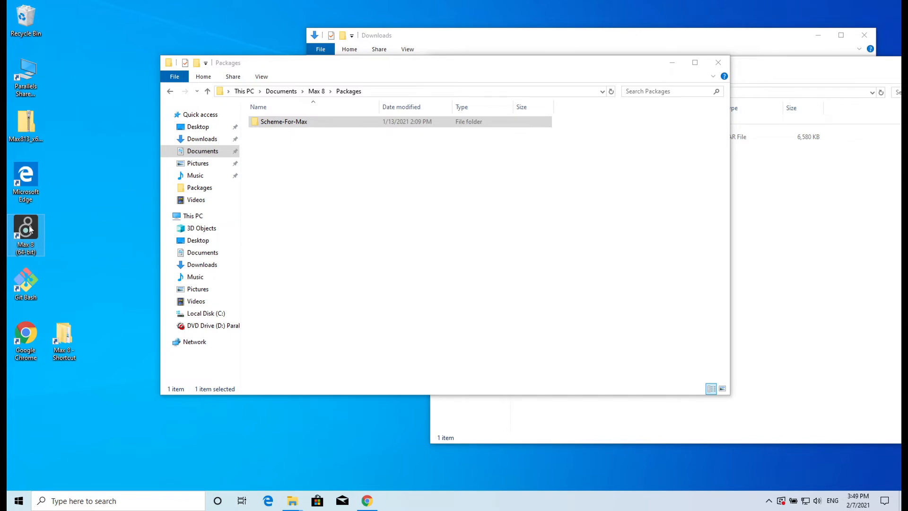
{"action": "double_click", "coordinate": [26, 230]}
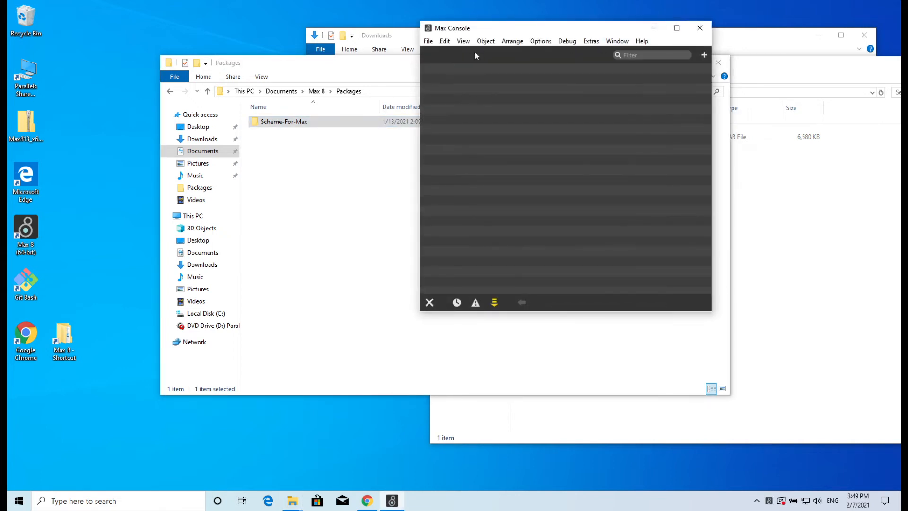
{"action": "left_click", "coordinate": [427, 42]}
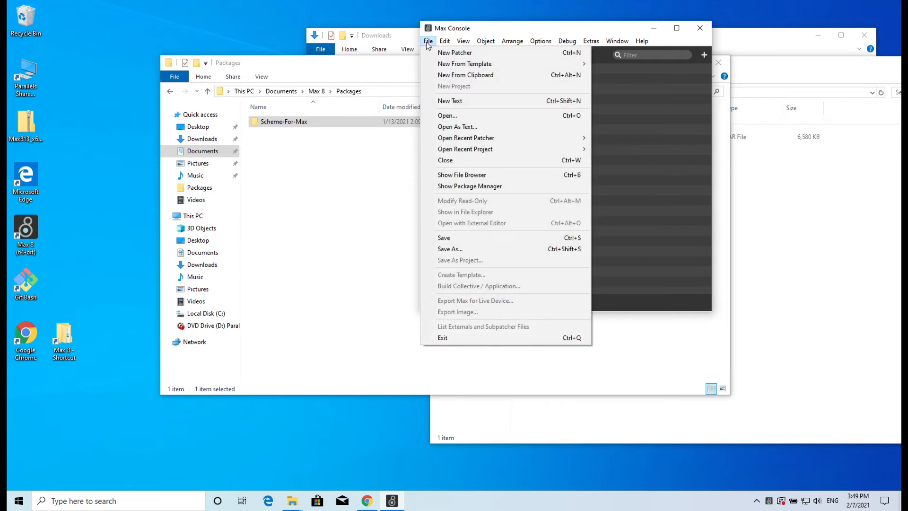
{"action": "left_click", "coordinate": [465, 190]}
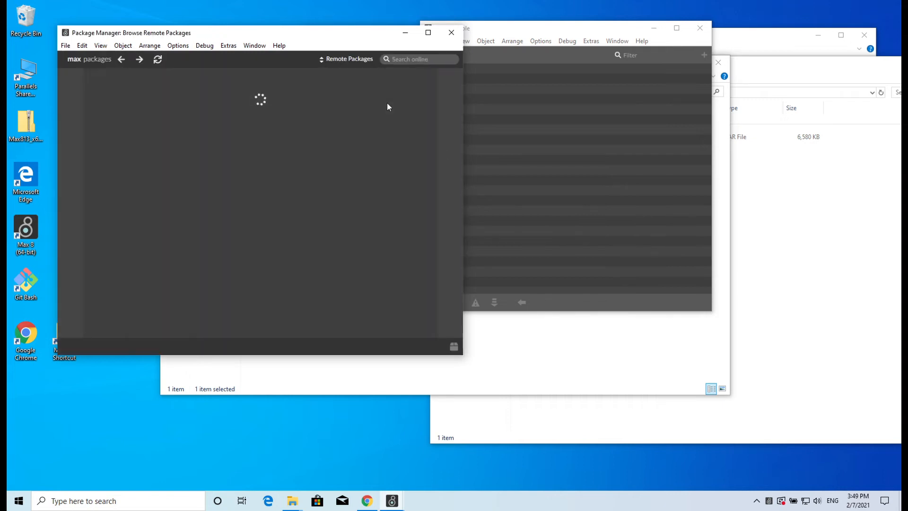
{"action": "left_click", "coordinate": [338, 60]}
{"action": "left_click", "coordinate": [335, 77]}
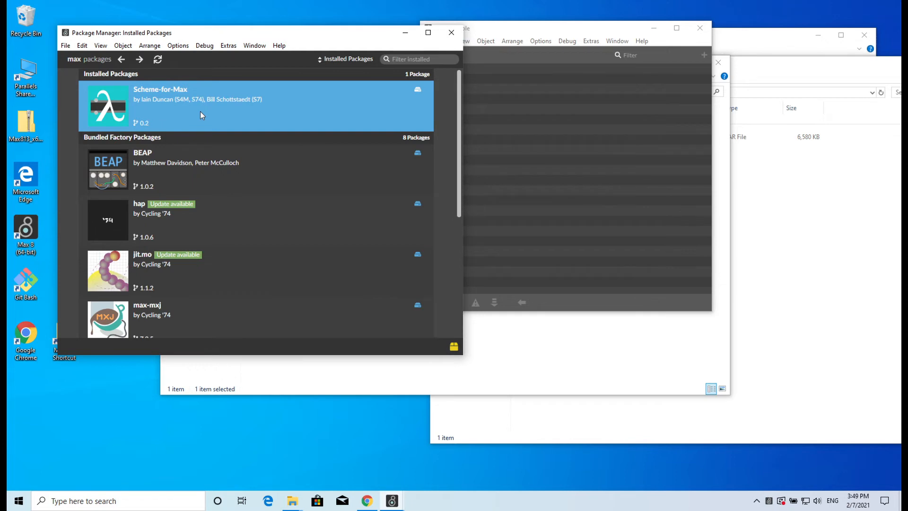
{"action": "left_click", "coordinate": [451, 32]}
Create a new patcher and add an s4m object to it
{"action": "left_click", "coordinate": [428, 41]}
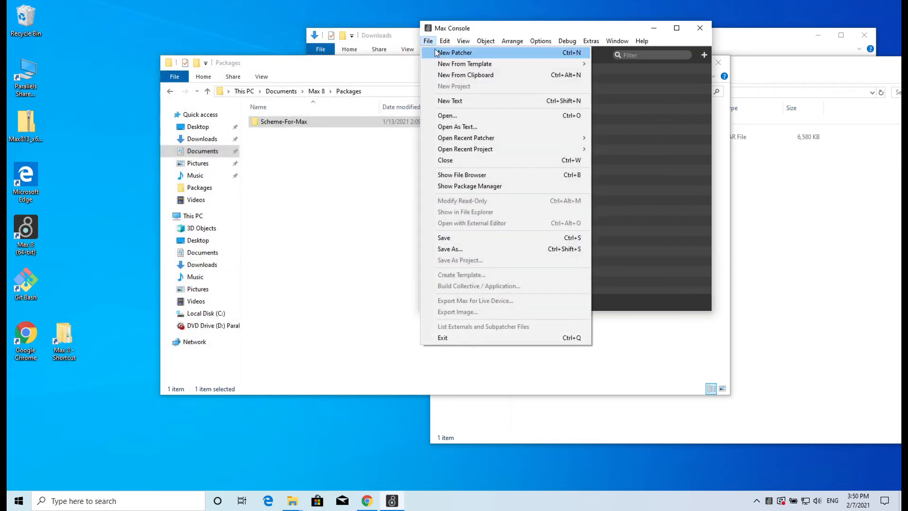
{"action": "left_click", "coordinate": [439, 52]}
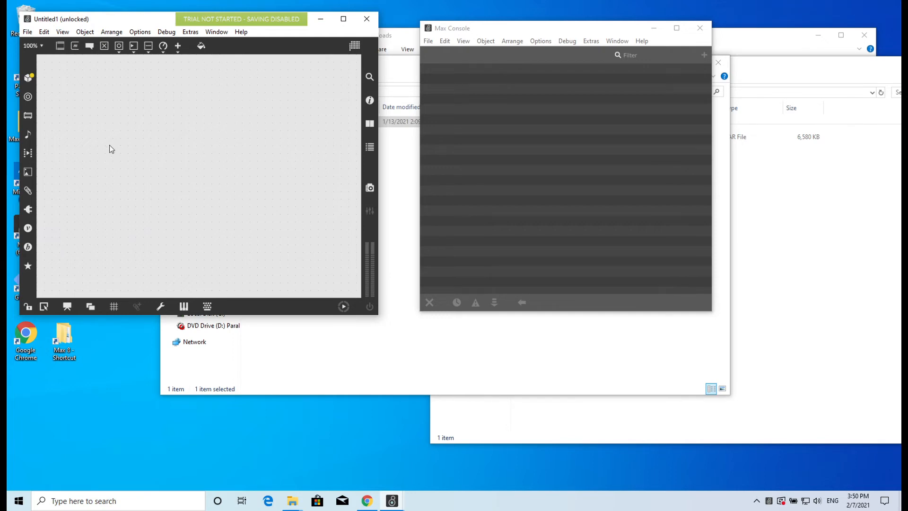
{"action": "type", "text": "n"}
{"action": "type", "text": "s4"}
{"action": "type", "text": "m"}
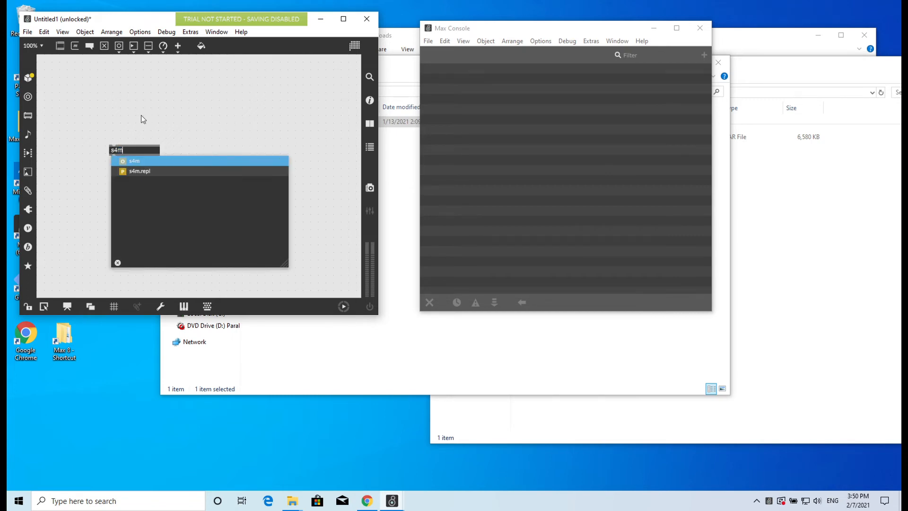
Add a message box containing "out 0 :hello-world" above the s4m object and a print object below it
{"action": "left_click", "coordinate": [147, 117]}
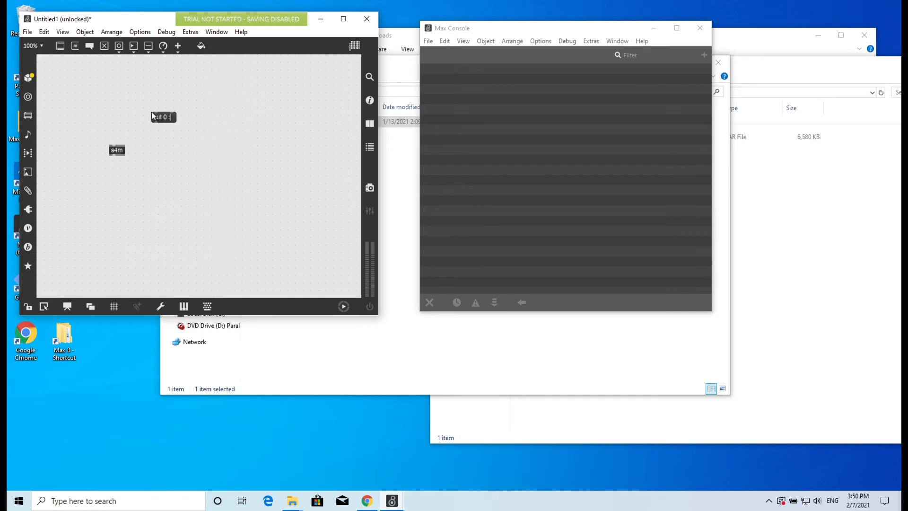
{"action": "type", "text": "hello-world"}
{"action": "type", "text": "nprint"}
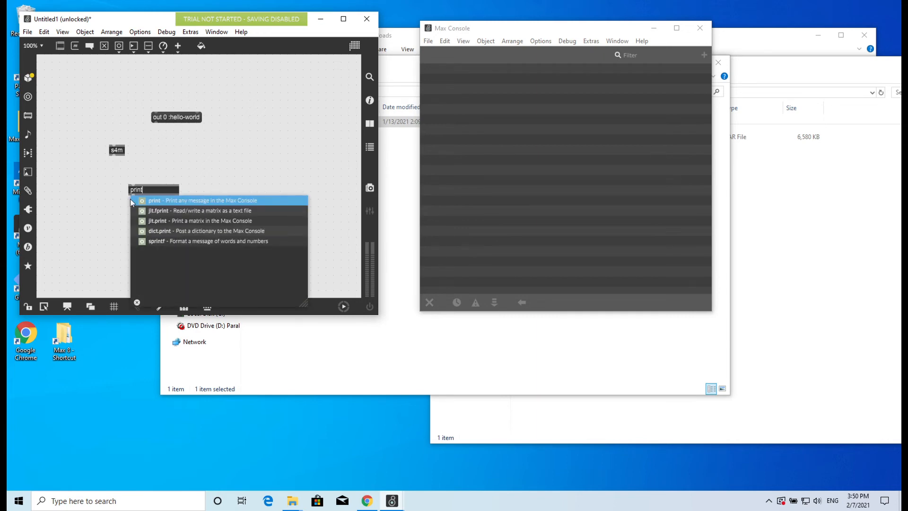
{"action": "left_click", "coordinate": [152, 163]}
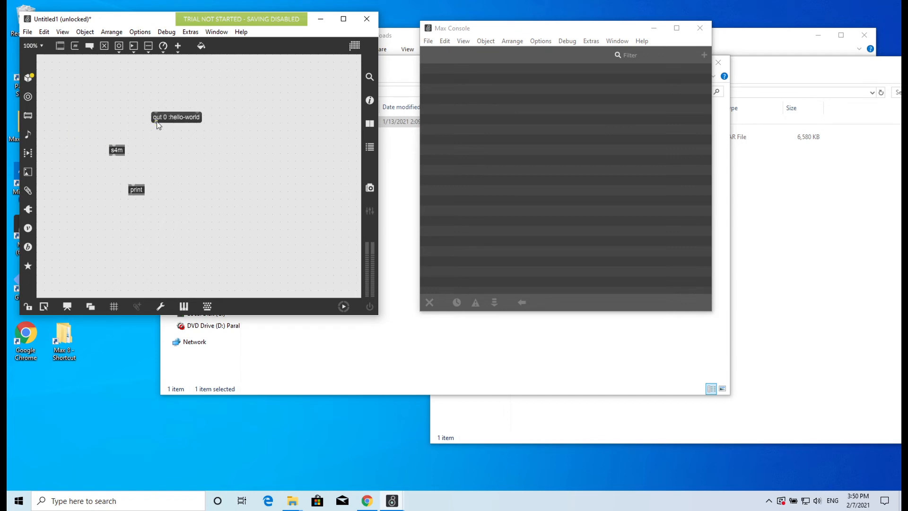
Place the print object directly under s4m, connecting the hello-world message to s4m and s4m to print
{"action": "mouse_move", "coordinate": [114, 156]}
{"action": "left_mouse_down"}
{"action": "mouse_move", "coordinate": [134, 173]}
{"action": "mouse_move", "coordinate": [123, 185]}
{"action": "mouse_move", "coordinate": [118, 174]}
{"action": "left_mouse_up"}
{"action": "left_click", "coordinate": [189, 149]}
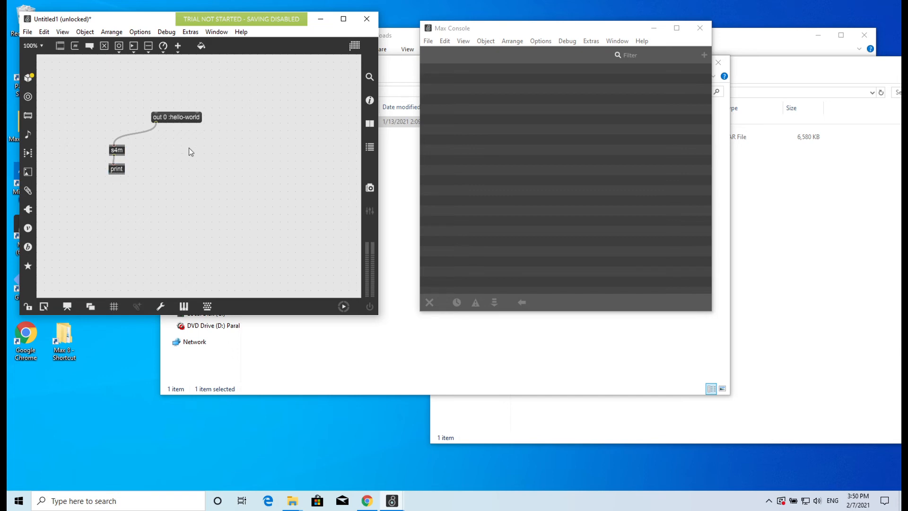
{"action": "key", "text": "super"}
{"action": "left_click", "coordinate": [304, 141]}
Lock the patcher, send the hello-world message through s4m to the console, and unlock the patcher again
{"action": "left_click", "coordinate": [28, 307]}
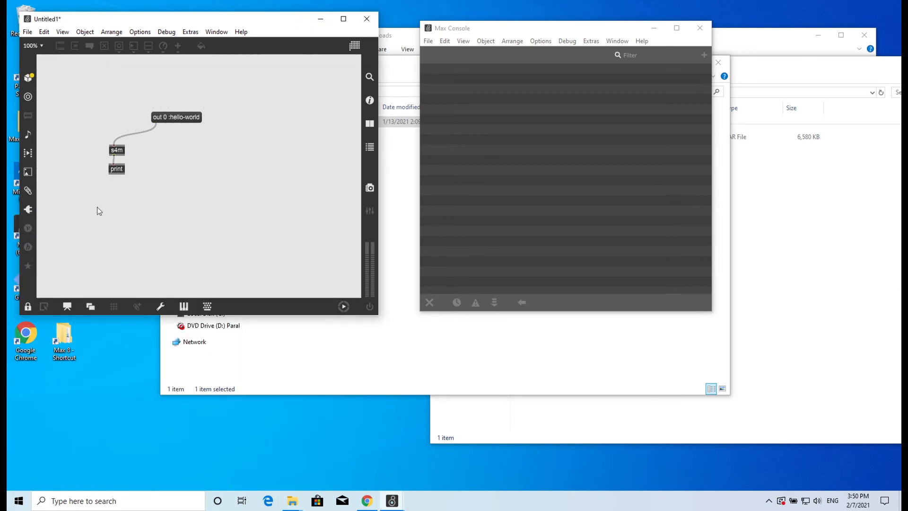
{"action": "left_click", "coordinate": [161, 119]}
{"action": "left_click", "coordinate": [28, 307]}
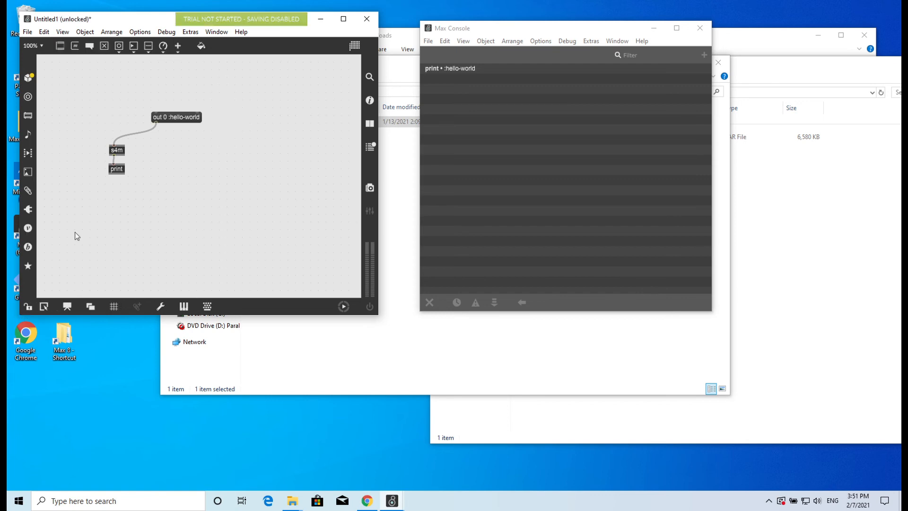
Open the help patch of the s4m object and look through its Files, REPL and Symbols pages
{"action": "right_click", "coordinate": [123, 152]}
{"action": "left_click", "coordinate": [163, 158]}
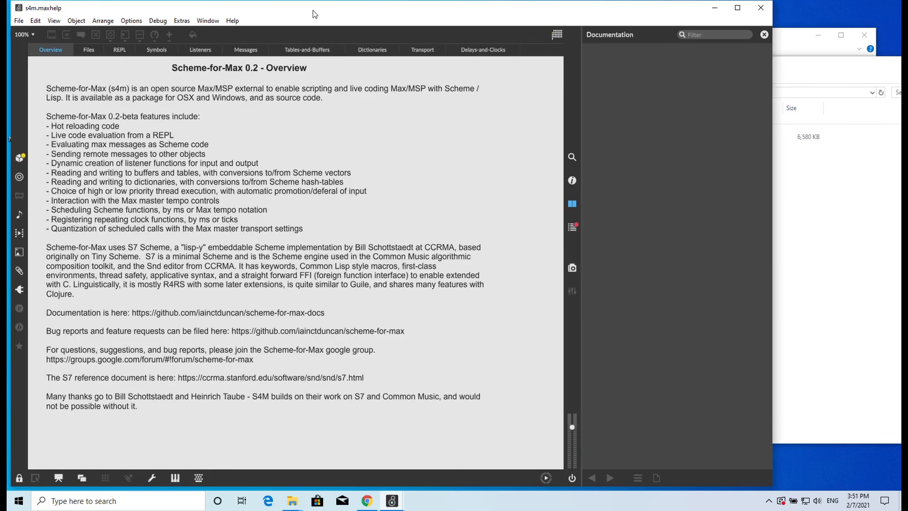
{"action": "left_click", "coordinate": [90, 53]}
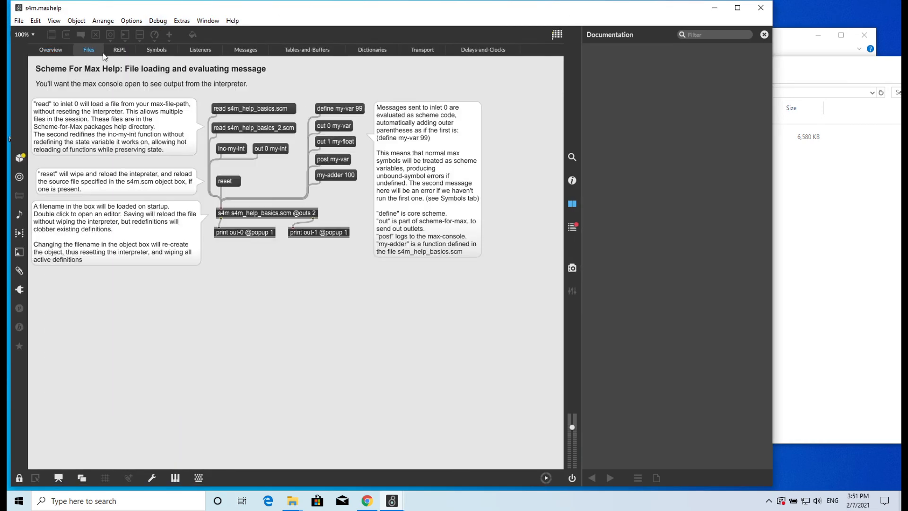
{"action": "left_click", "coordinate": [120, 51]}
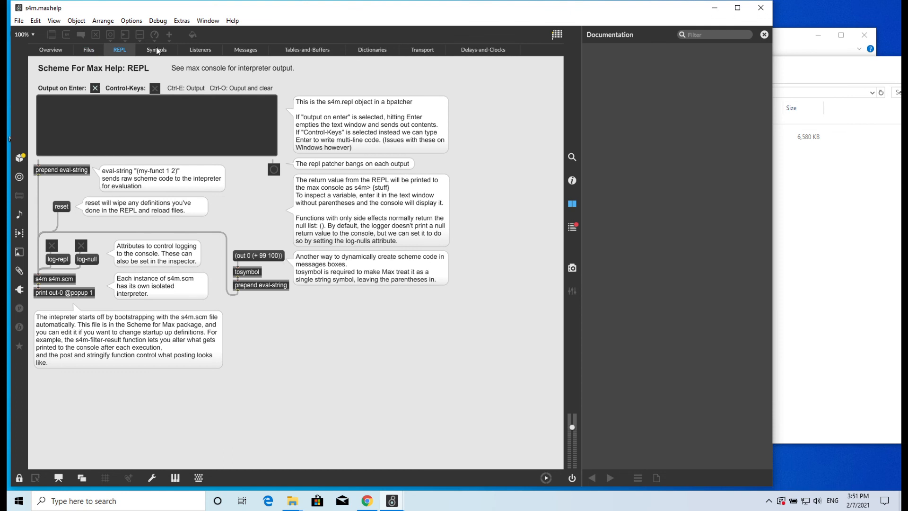
{"action": "left_click", "coordinate": [156, 48]}
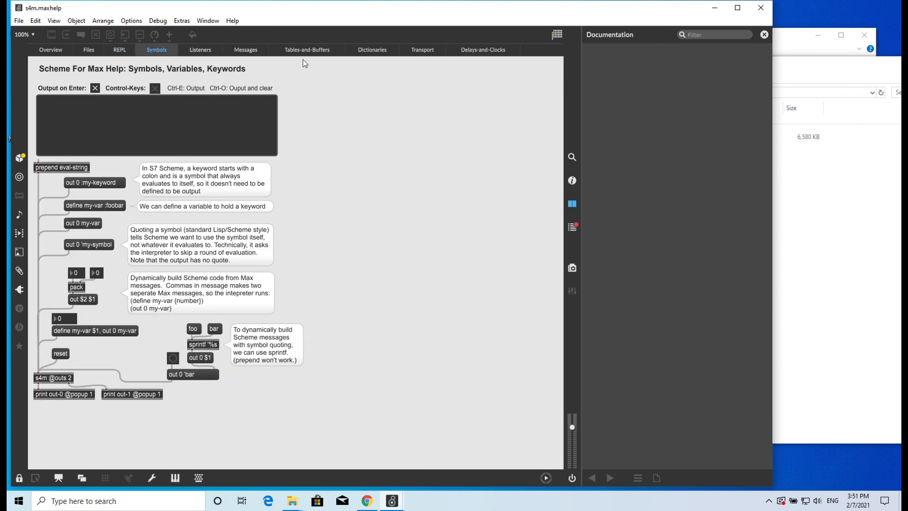